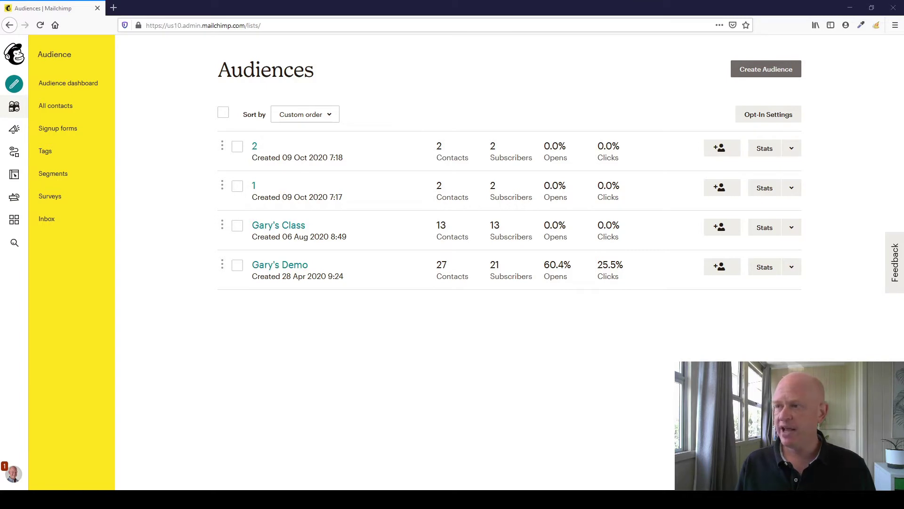
Open audience 2's contact list and look over its 2 contacts
left_click(792, 149)
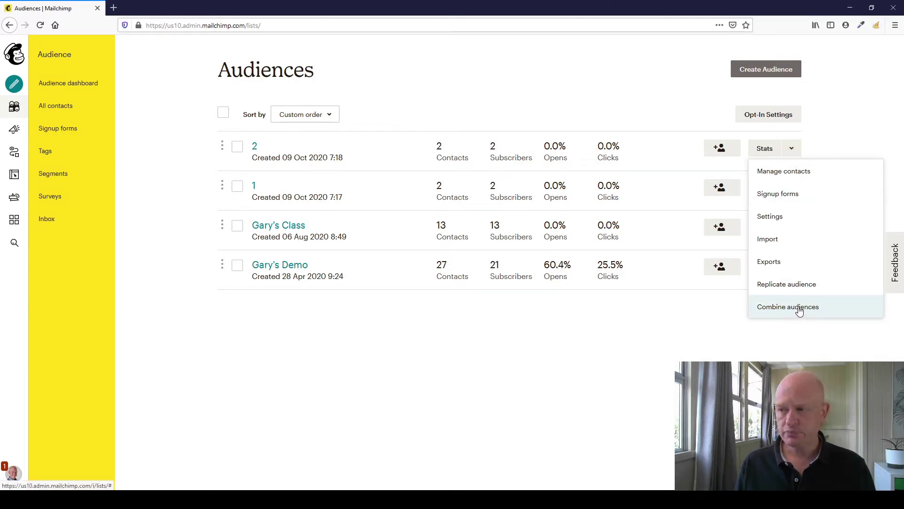
left_click(649, 313)
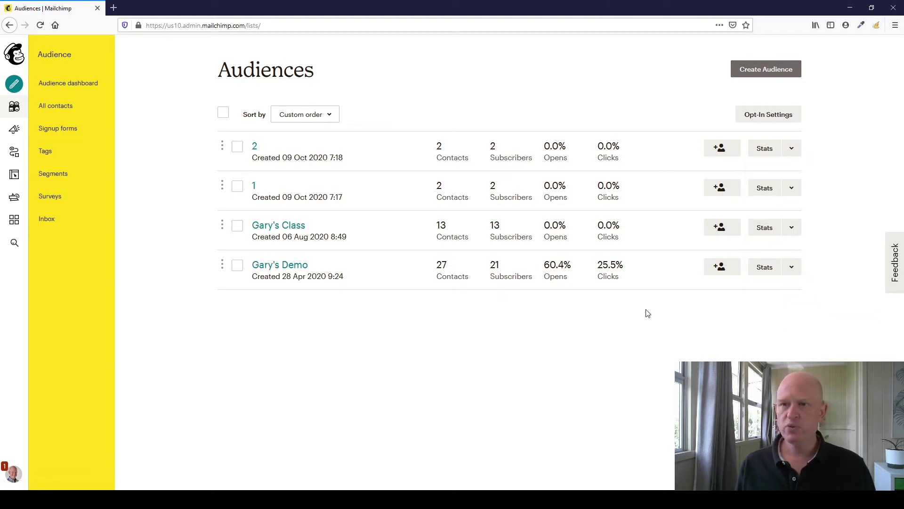
left_click(254, 147)
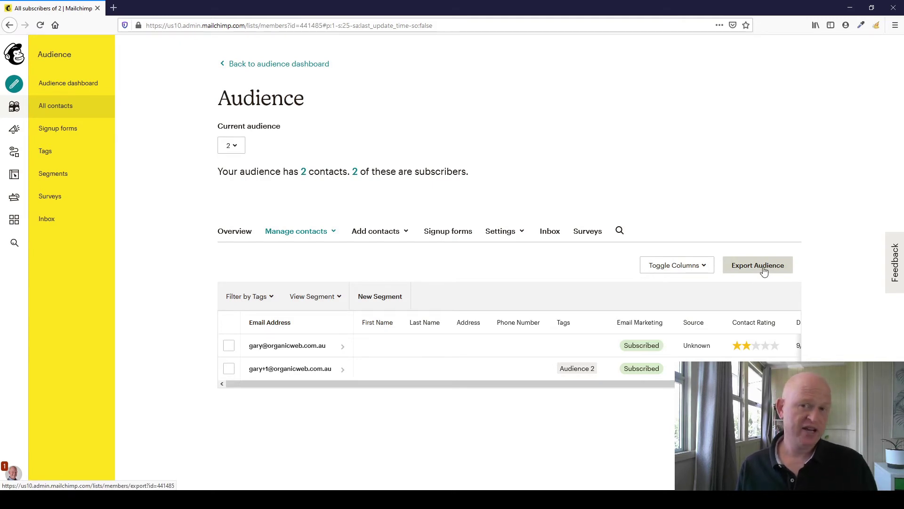
left_click(764, 273)
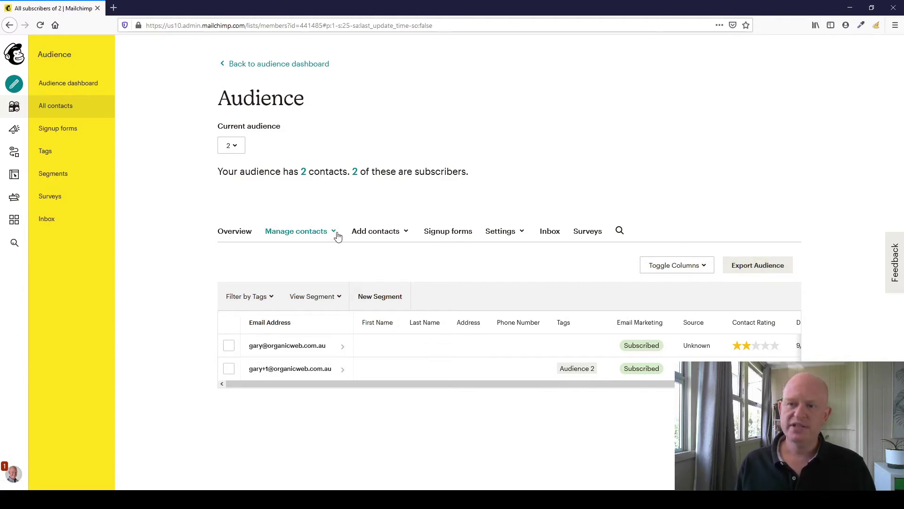
Check the Add contacts options, then return to audience 2's dashboard
left_click(371, 232)
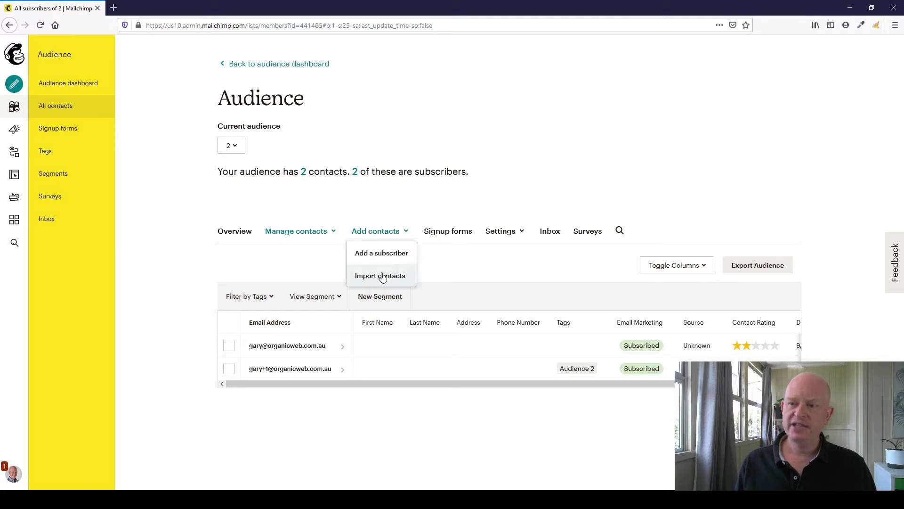
left_click(518, 178)
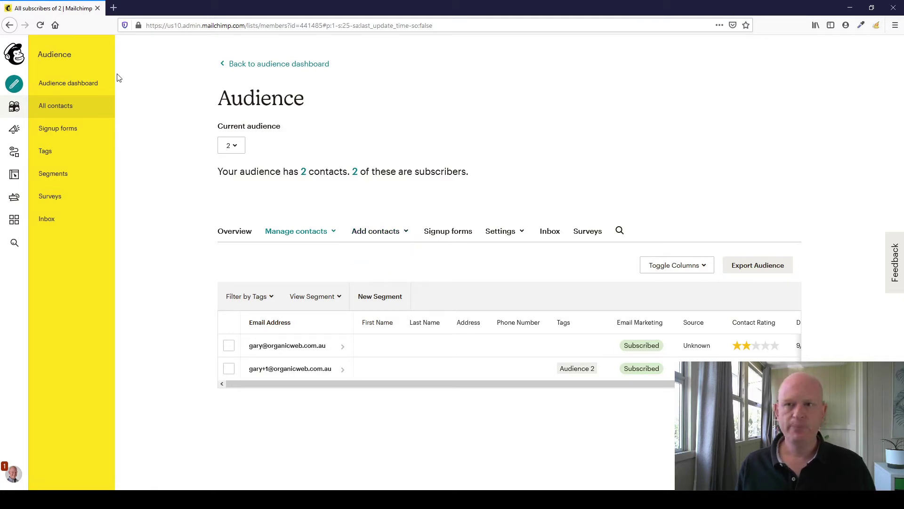
left_click(243, 68)
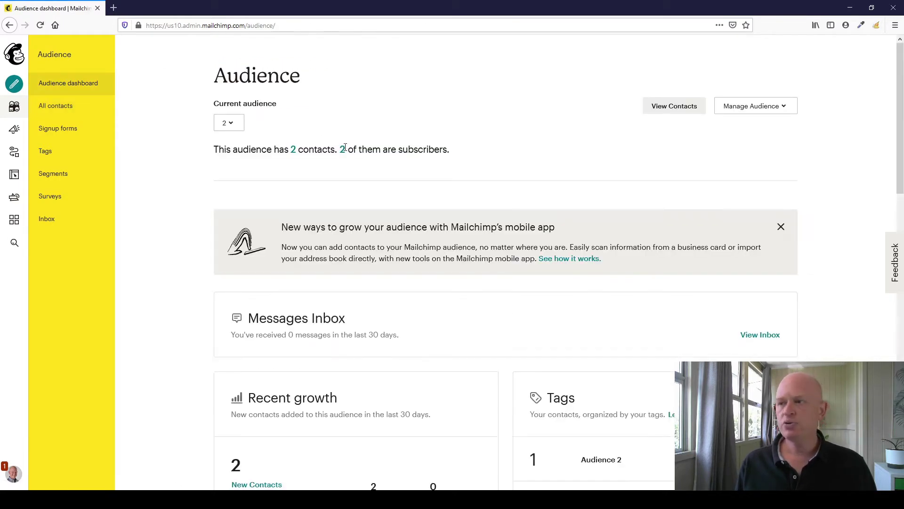
Go to the all-audiences overview via Manage Audience > View audiences, glancing at audience 1's Stats menu
left_click(729, 110)
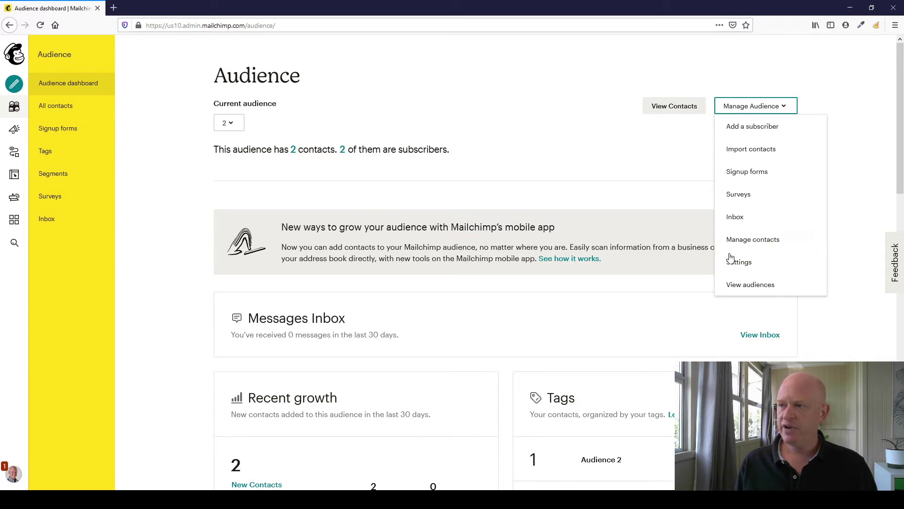
left_click(738, 288)
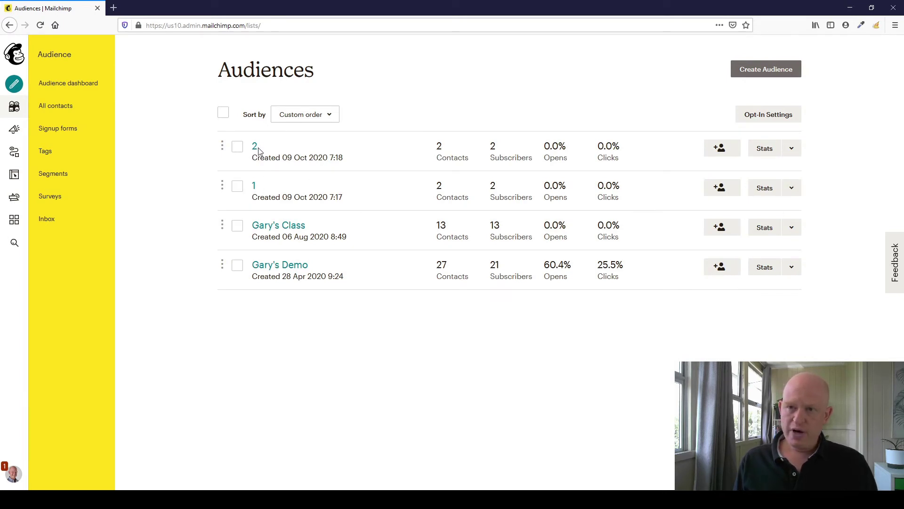
left_click(792, 187)
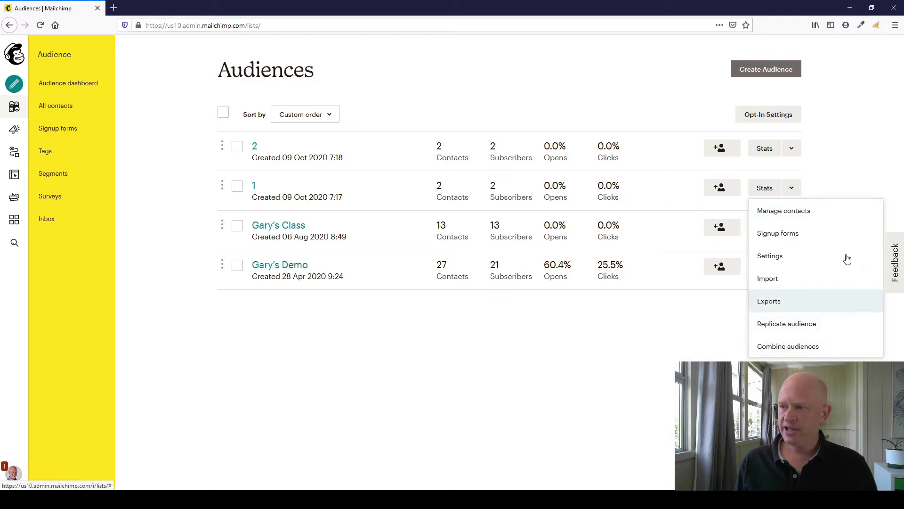
left_click(802, 141)
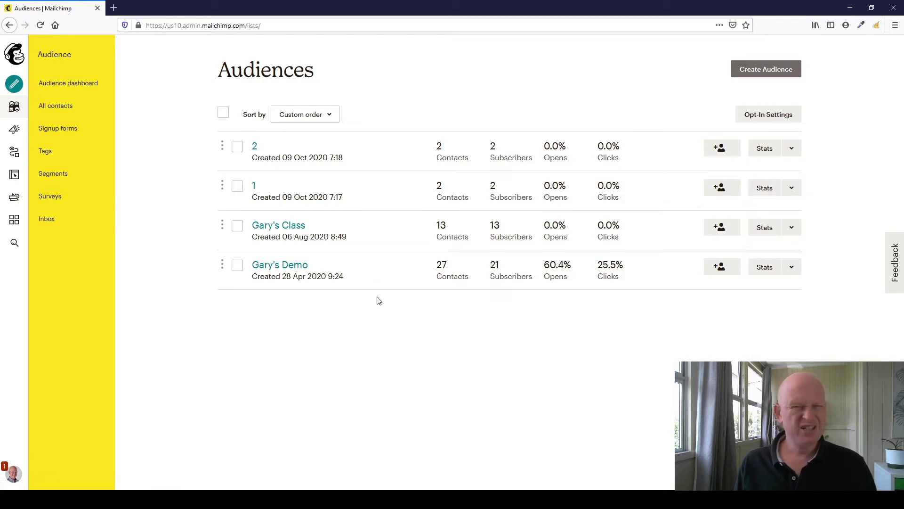
View audience 1's contacts, then switch the Current audience dropdown to 2
left_click(254, 186)
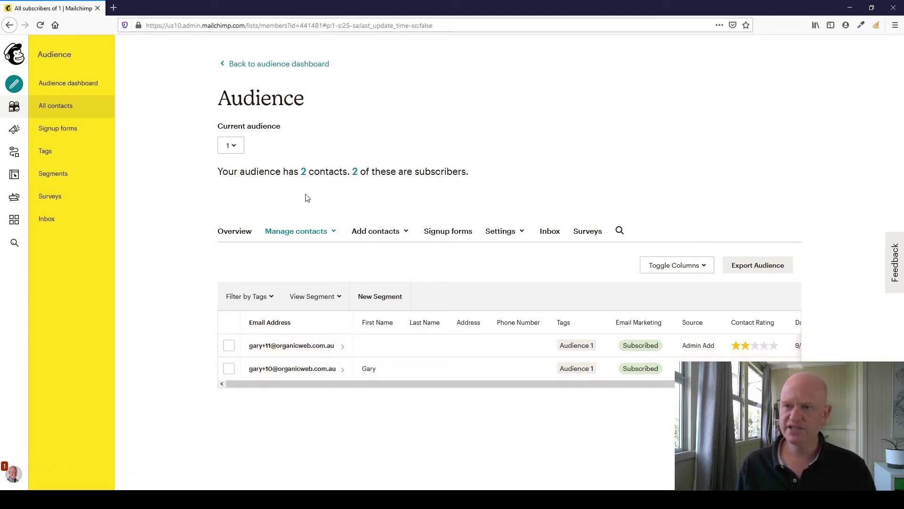
left_click(232, 147)
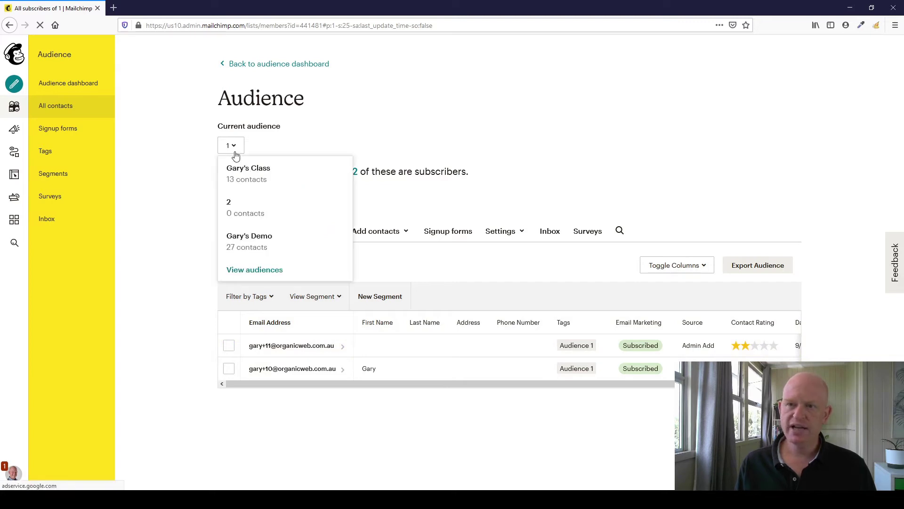
left_click(256, 208)
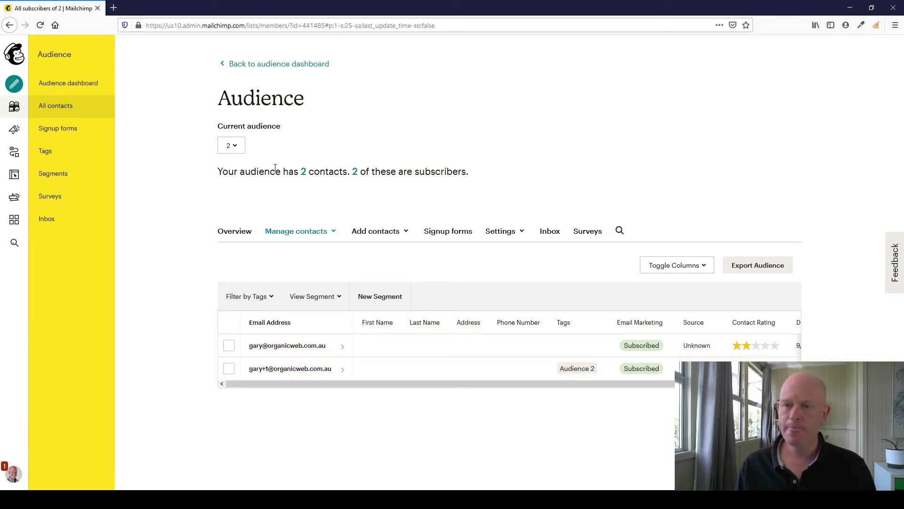
Return to the Audiences overview and bring up audience 1's Stats actions list
left_click(262, 71)
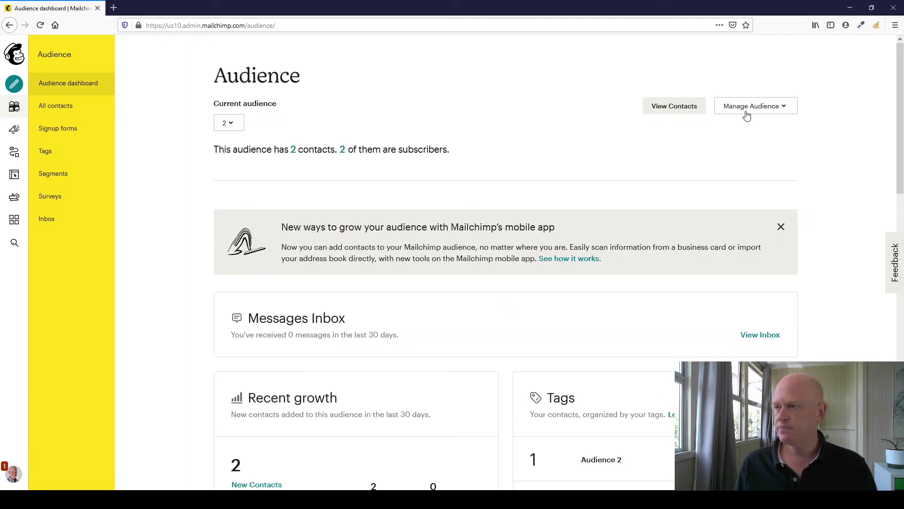
left_click(747, 108)
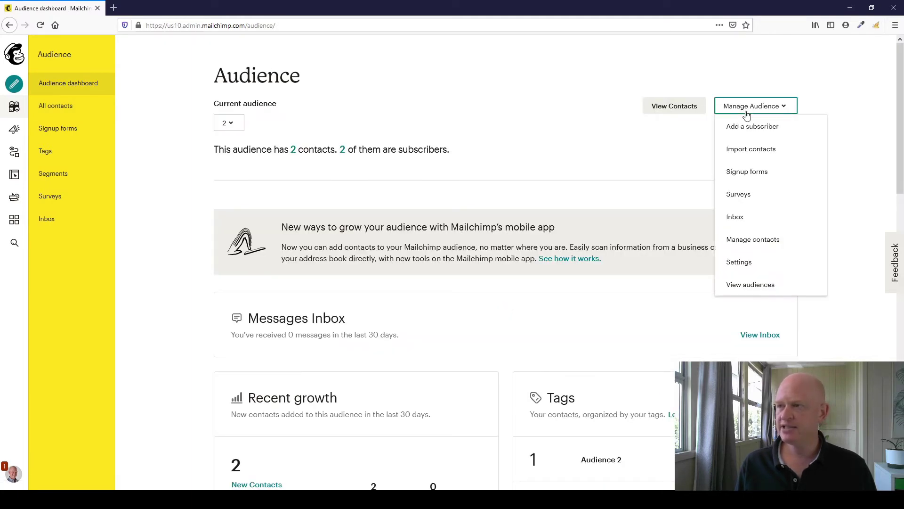
left_click(762, 285)
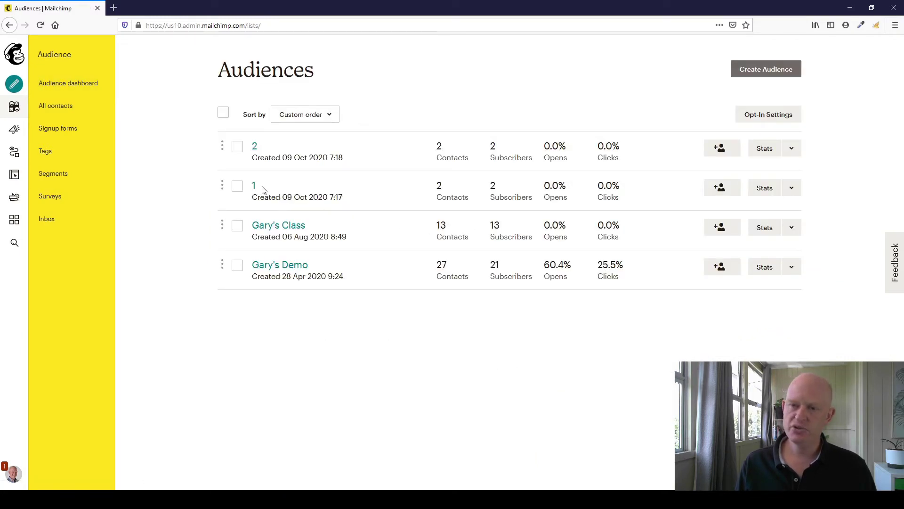
left_click(792, 188)
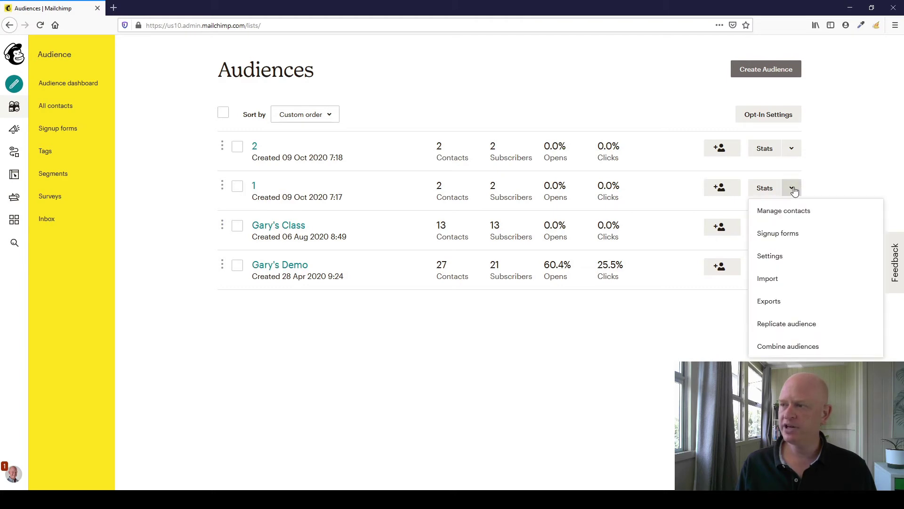
Choose Combine audiences for audience 1, keep 2 as the target, and continue to confirmation
left_click(818, 351)
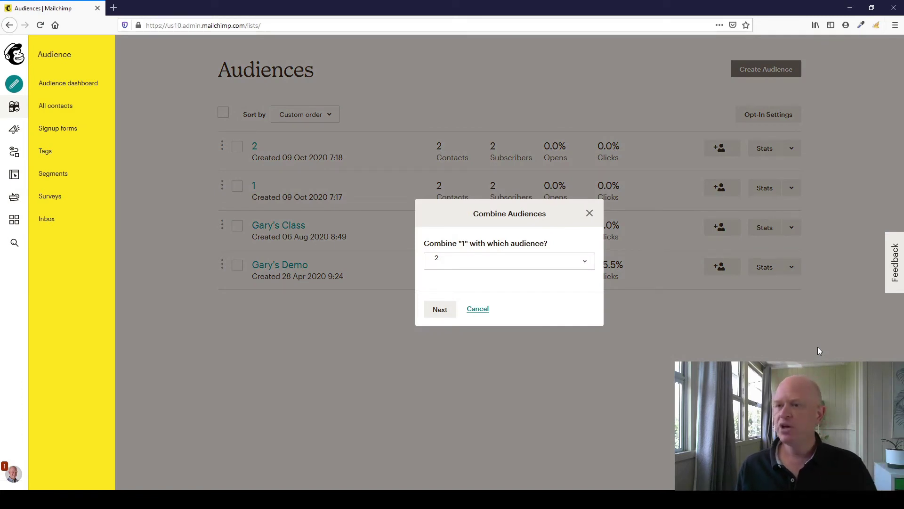
left_click(494, 265)
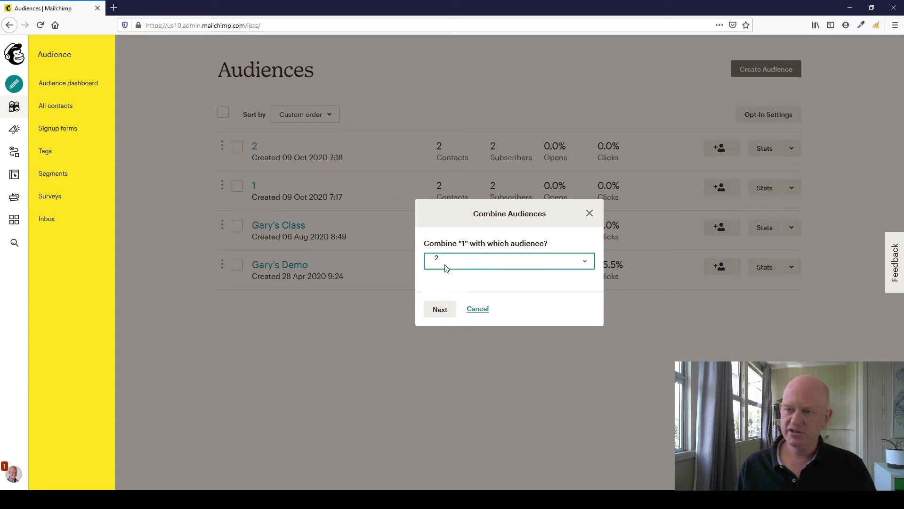
left_click(440, 310)
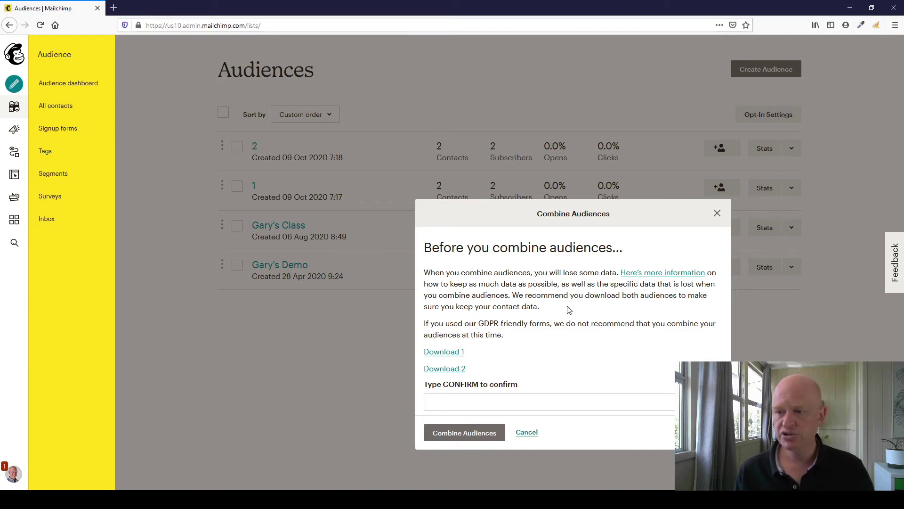
Enter CONFIRM and combine audience 1 into audience 2
left_click(486, 402)
type("Con")
key("BackSpace")
key("BackSpace")
type("ONFIRM")
left_click(464, 433)
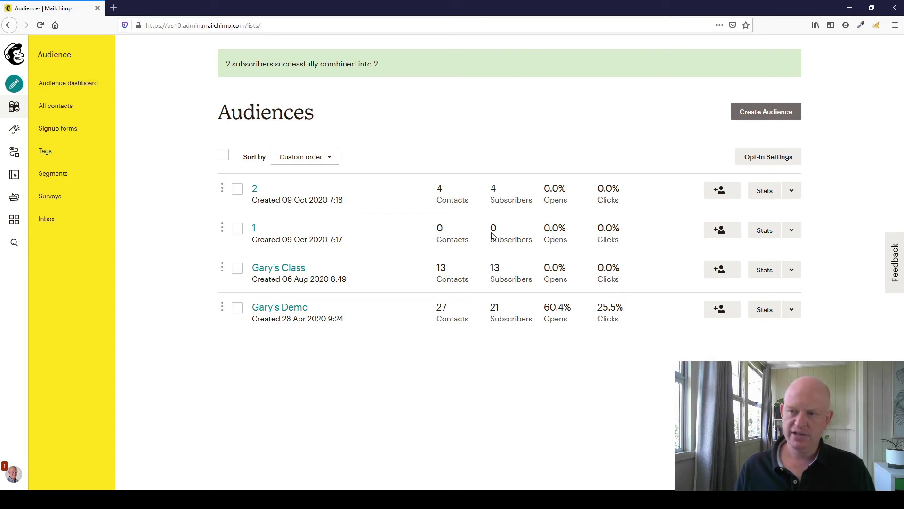
left_click(793, 229)
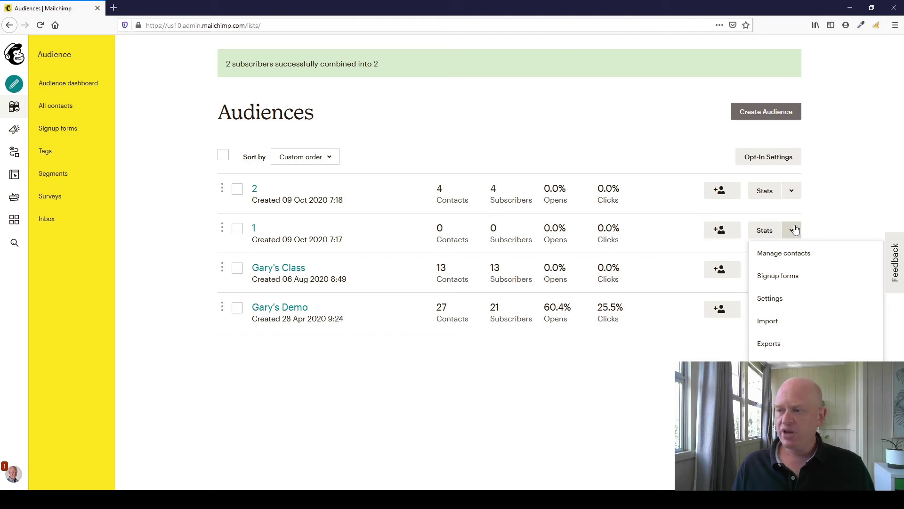
left_click(567, 392)
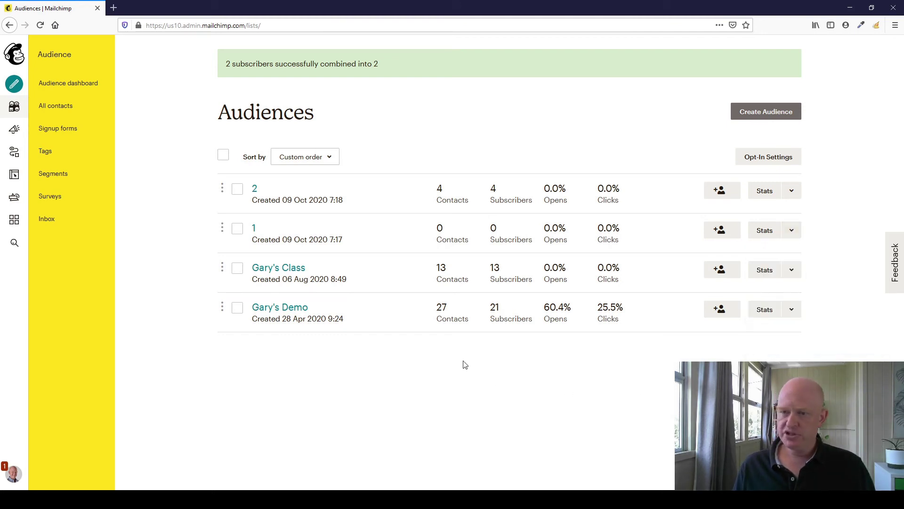
Open audience 2's contact list to check that all 4 merged contacts appear
left_click(255, 190)
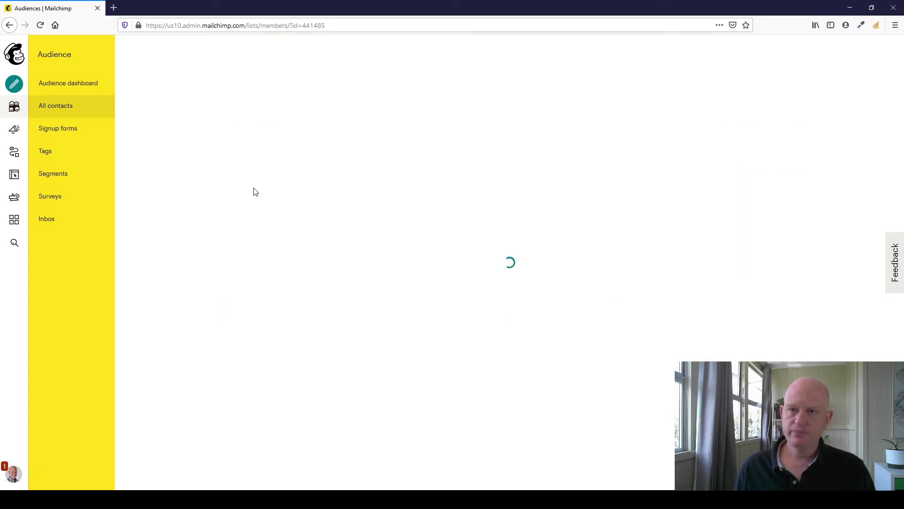